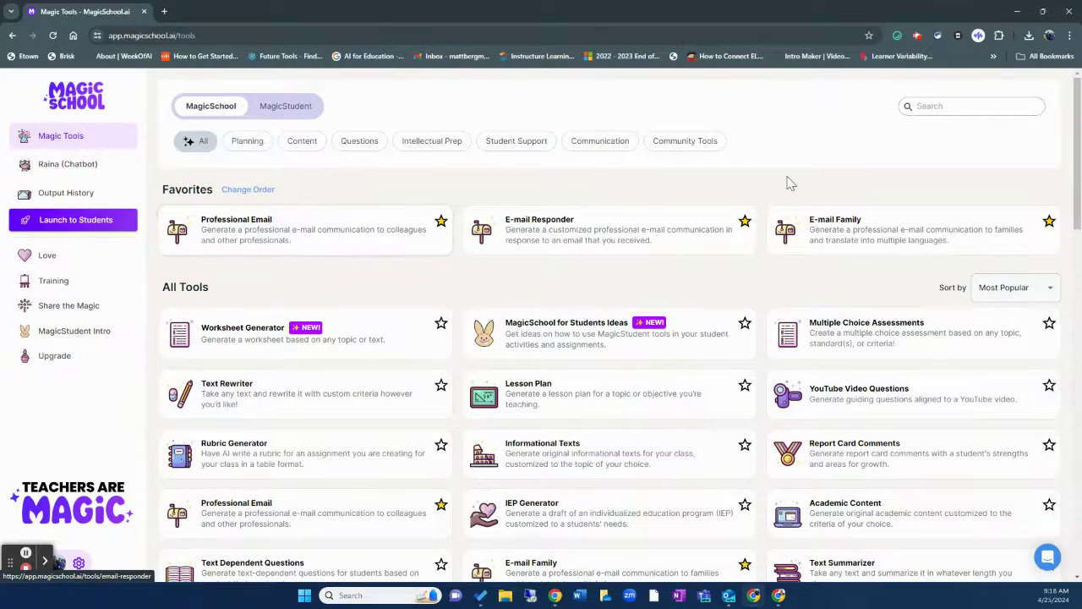
- Search Magic Tools for 'standard' to find the Standards Unpacker
left_click(929, 105)
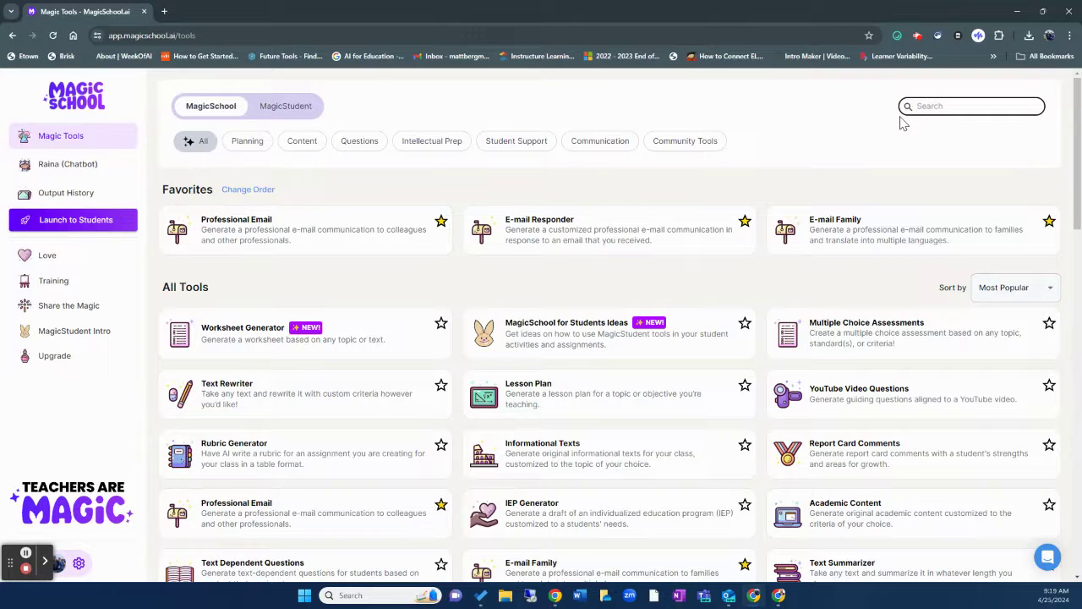
type("standard")
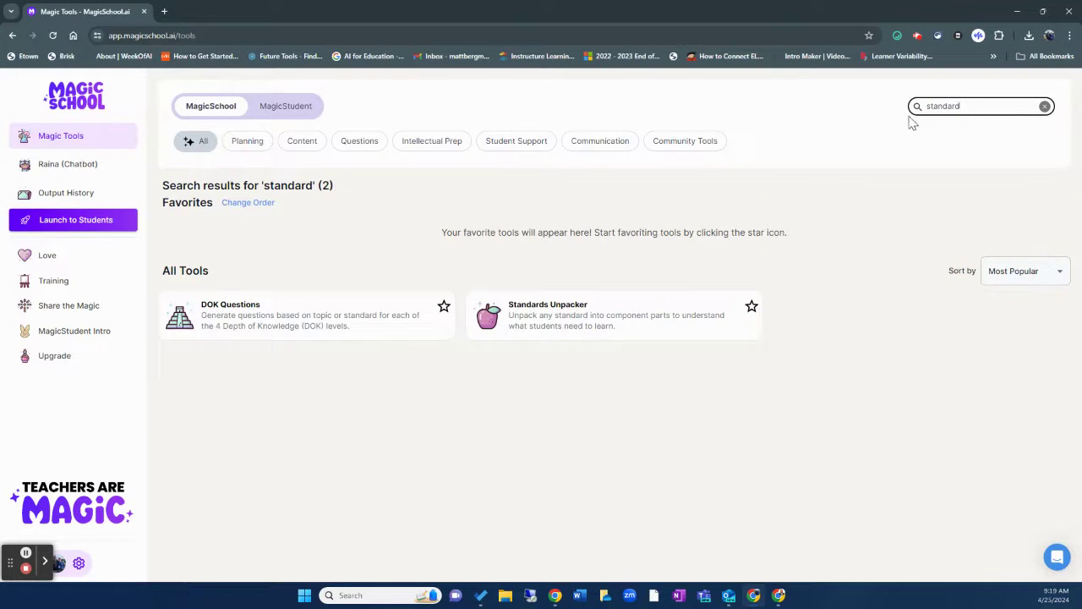
- Open the Standards Unpacker tool, leaving the grade level at Pre-K
left_click(531, 314)
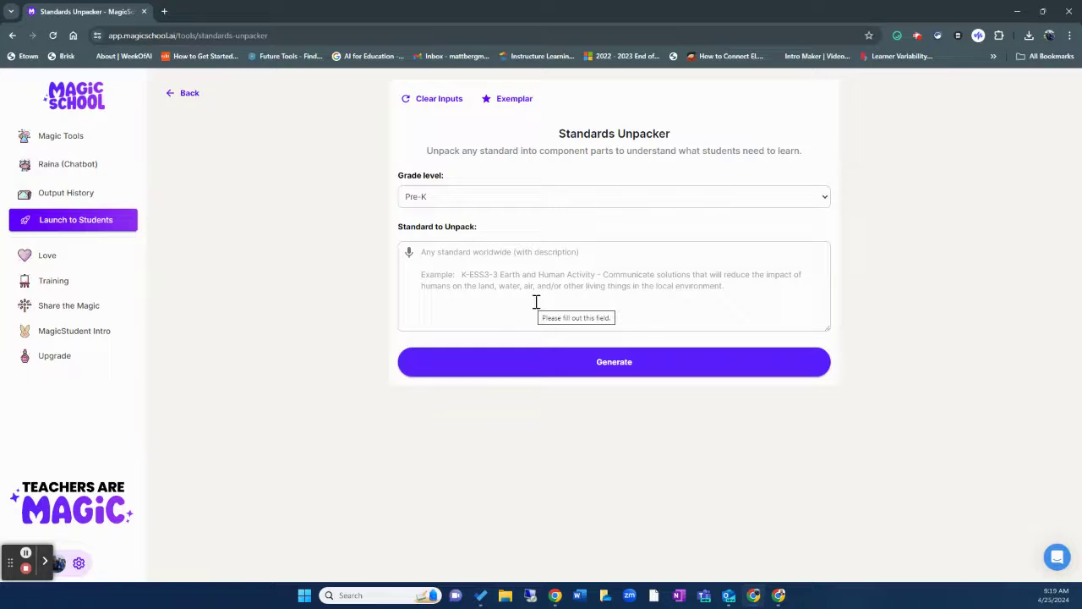
left_click(427, 201)
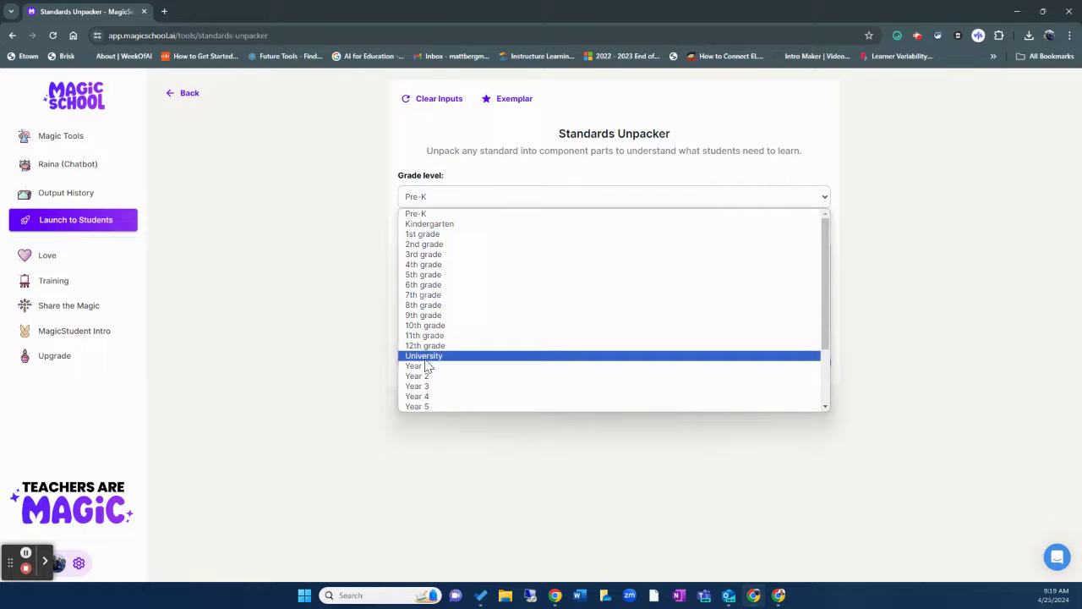
left_click(332, 323)
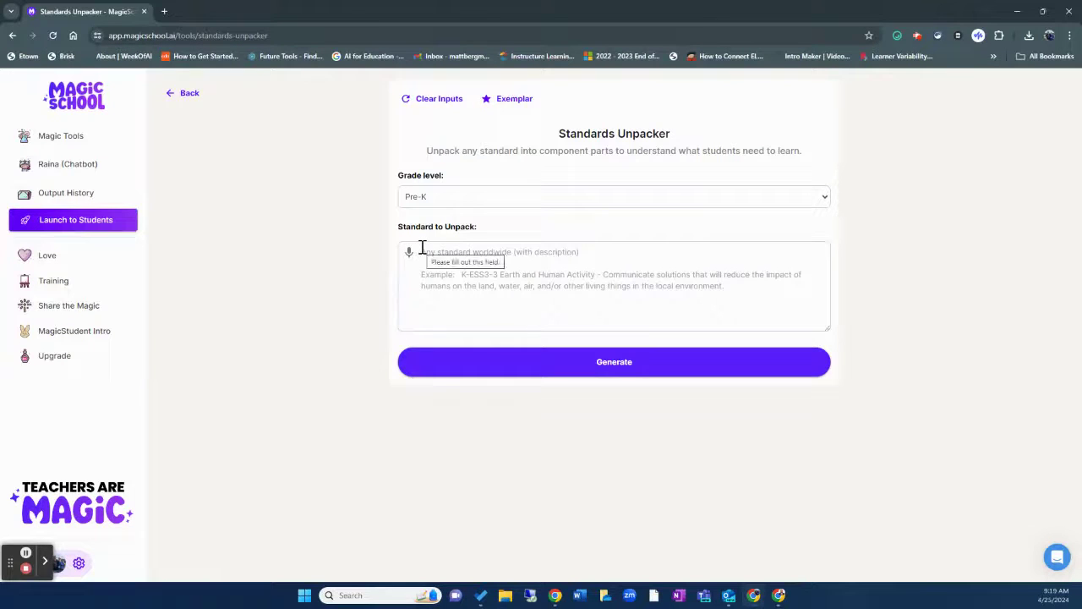
- Generate the exemplar 9th-grade unpacking of Benchmark 3-A and copy the output
left_click(513, 102)
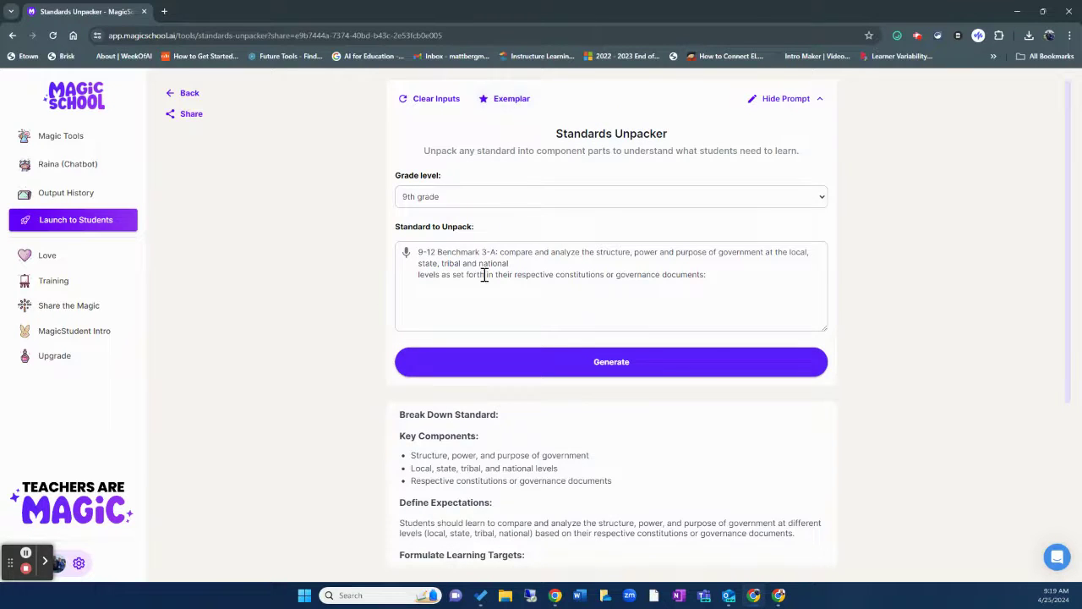
scroll(442, 357, "down", 3)
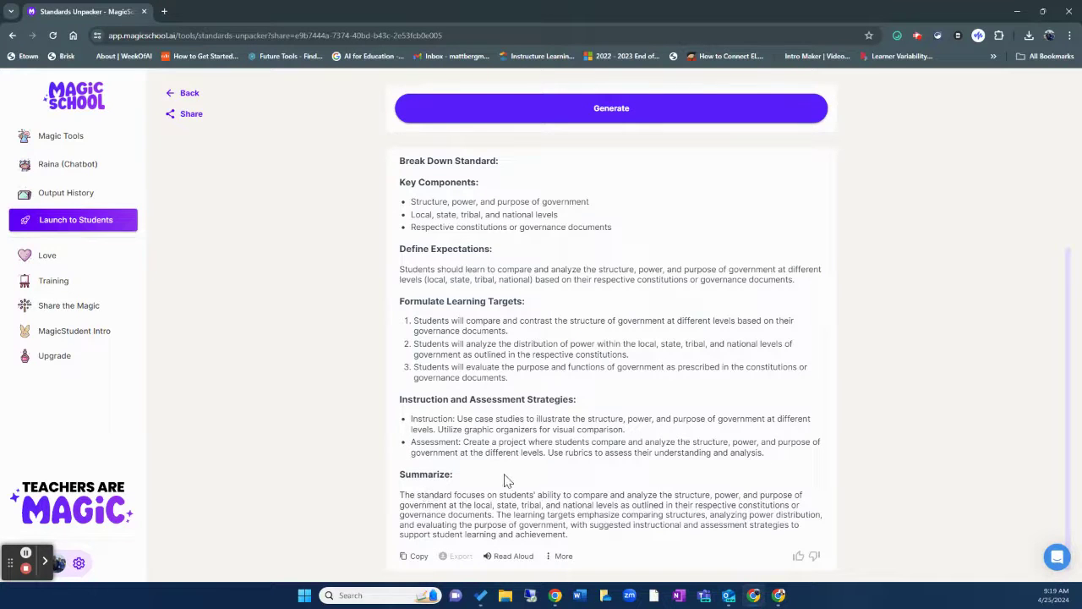
left_click(416, 558)
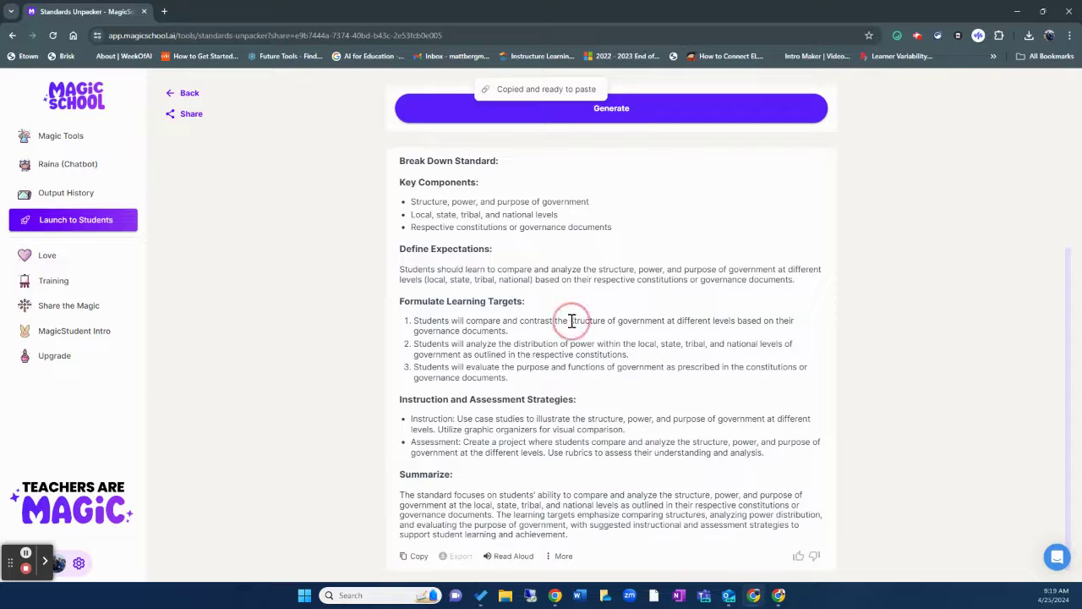
scroll(582, 396, "up", 3)
scroll(582, 395, "up", 2)
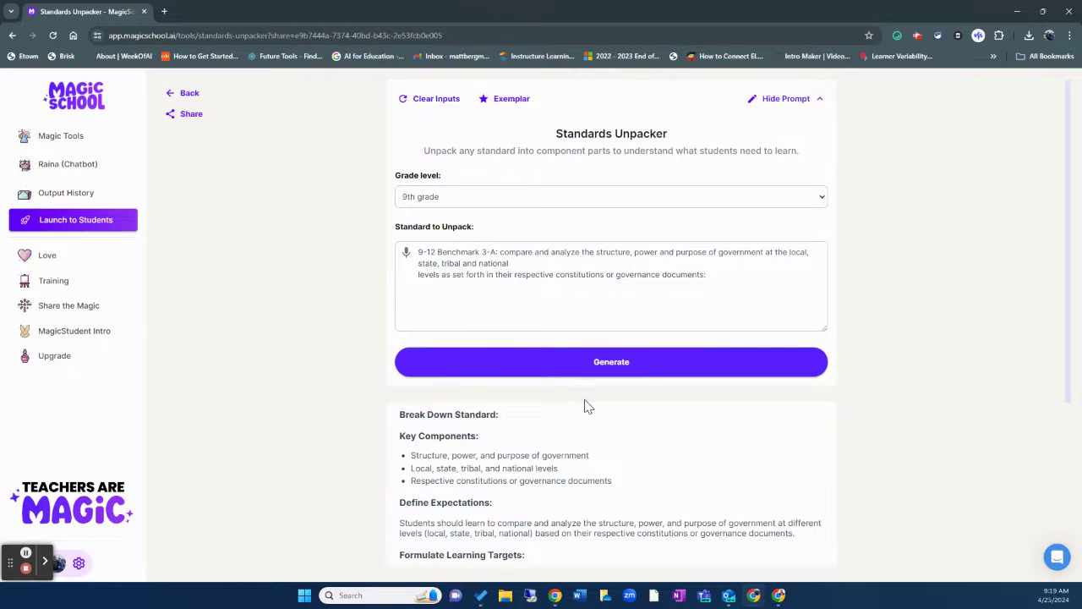
scroll(594, 412, "down", 3)
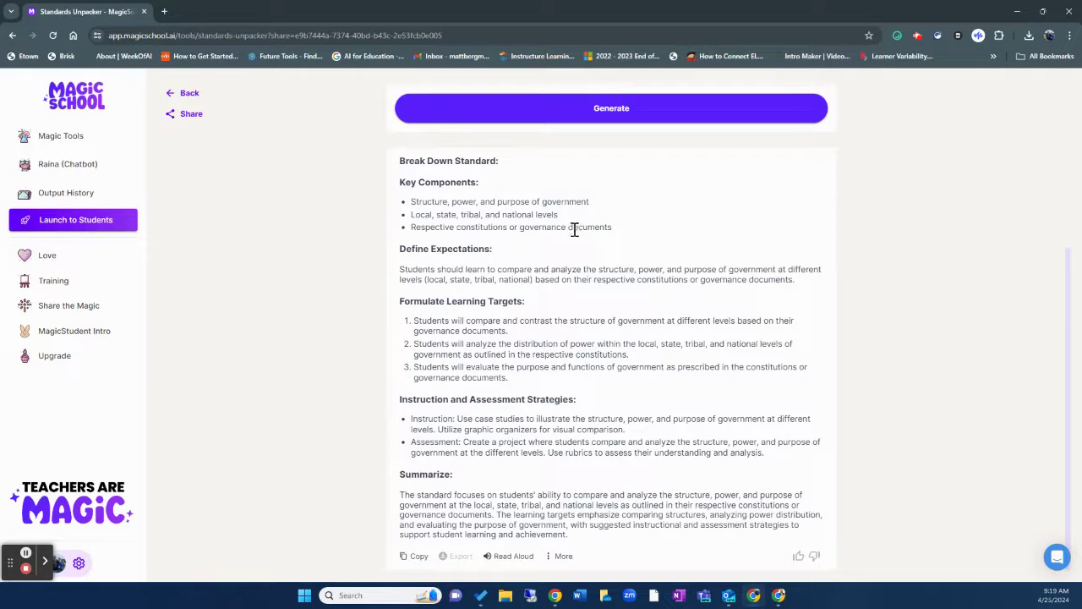
- Copy the full Benchmark 3-A text from Standard to Unpack and open a new browser tab
scroll(567, 246, "up", 3)
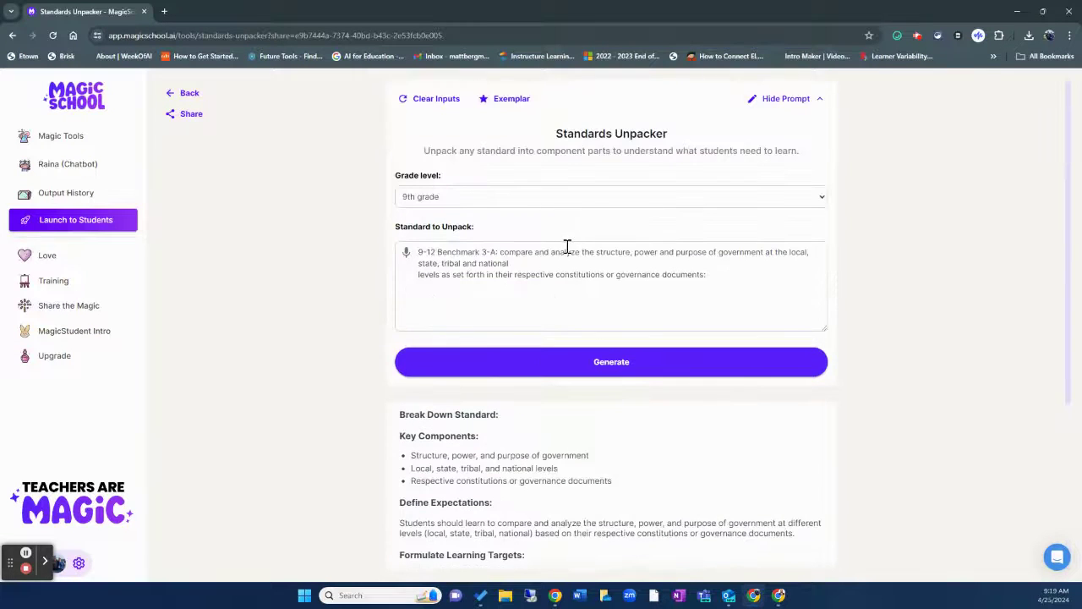
triple_click(494, 258)
left_click(659, 274)
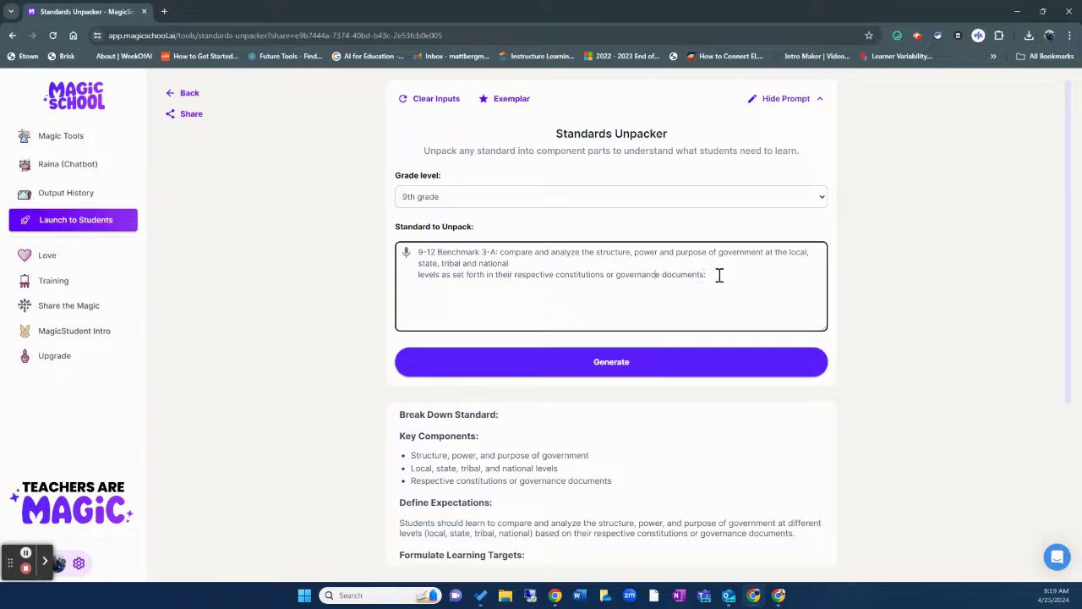
left_click_drag(719, 275, 417, 249)
right_click(423, 249)
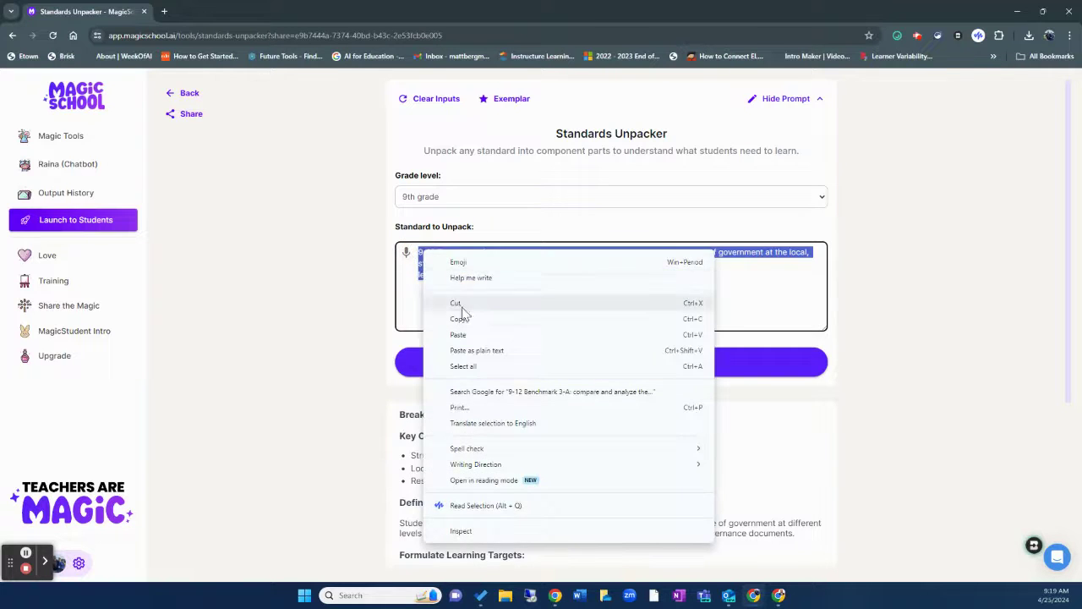
left_click(460, 319)
left_click(166, 15)
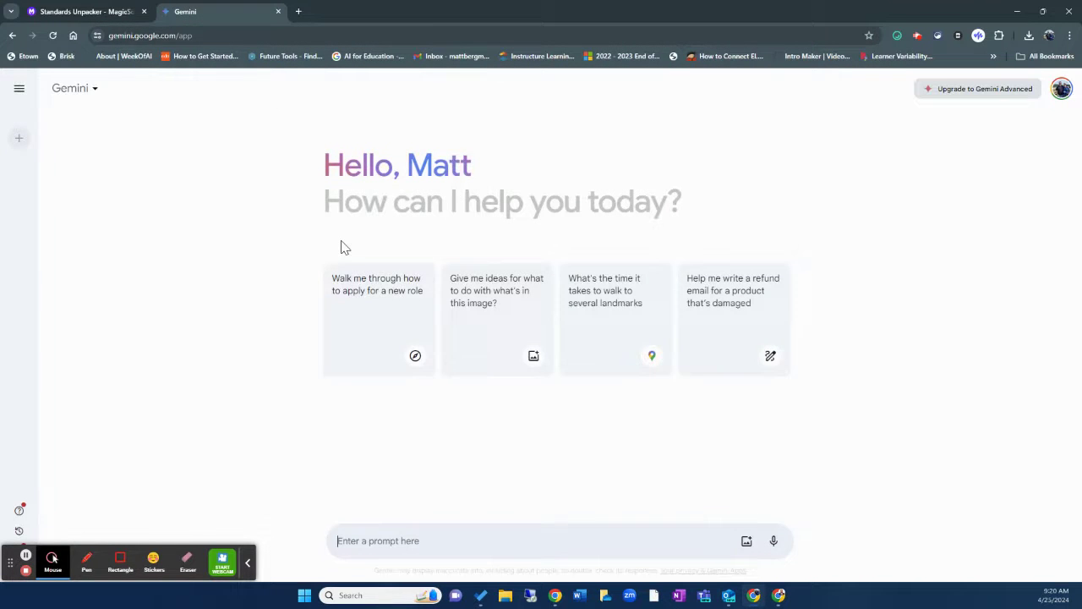
- Send Gemini 'Unpack this standard:' followed by the pasted Benchmark 3-A text
left_click(372, 542)
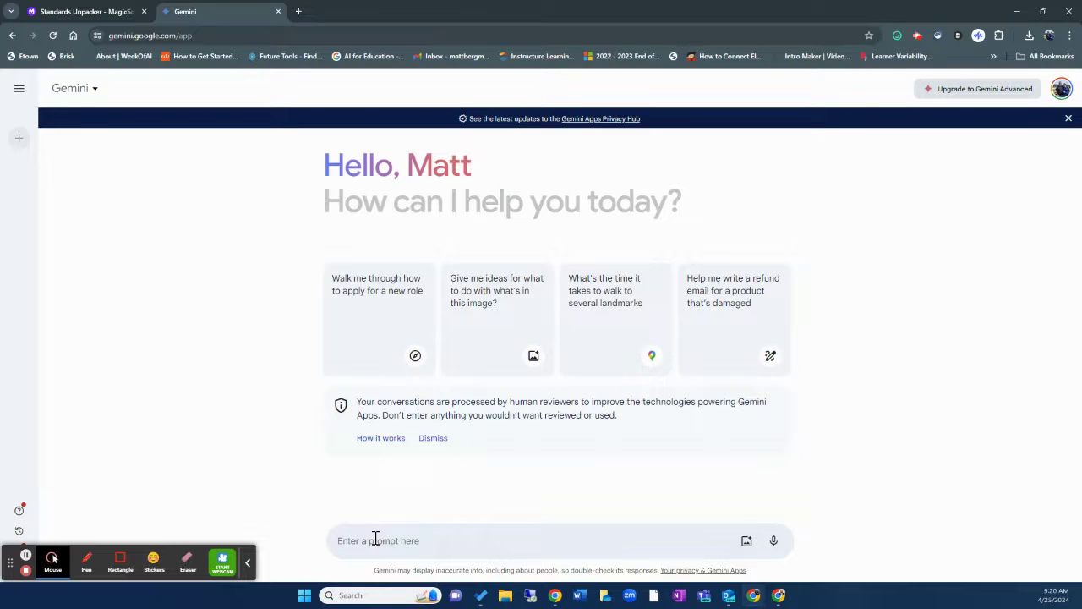
type("Unpack this standard:")
key("ctrl+v")
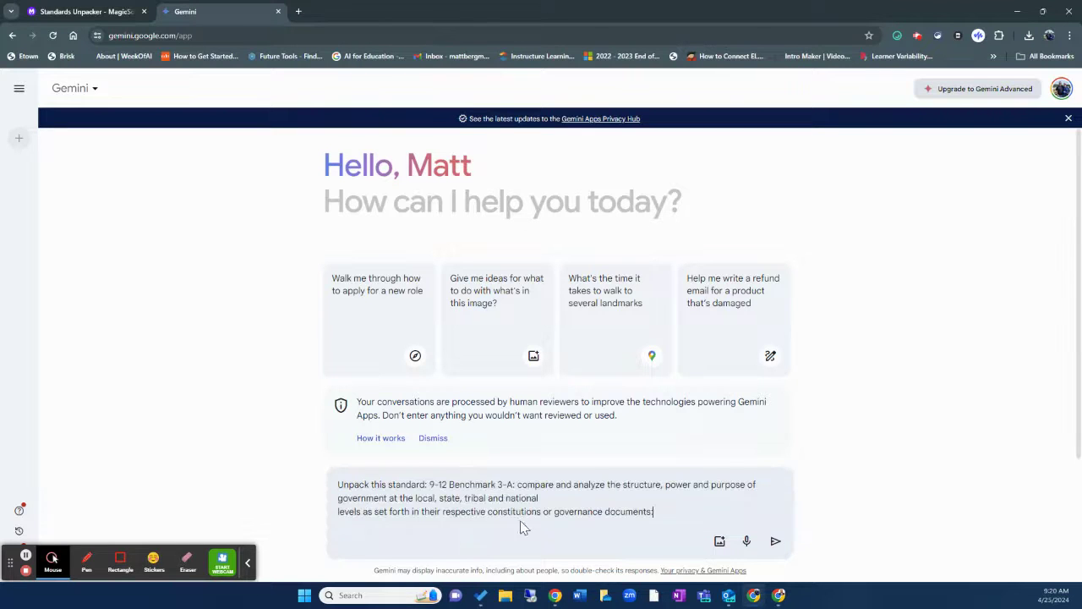
left_click(774, 541)
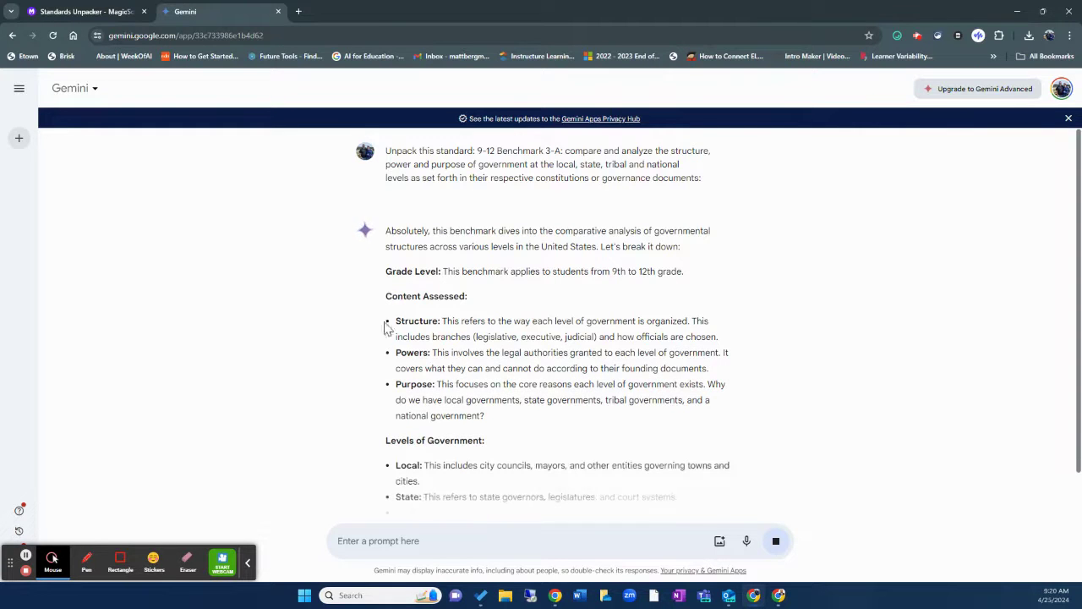
scroll(448, 355, "down", 2)
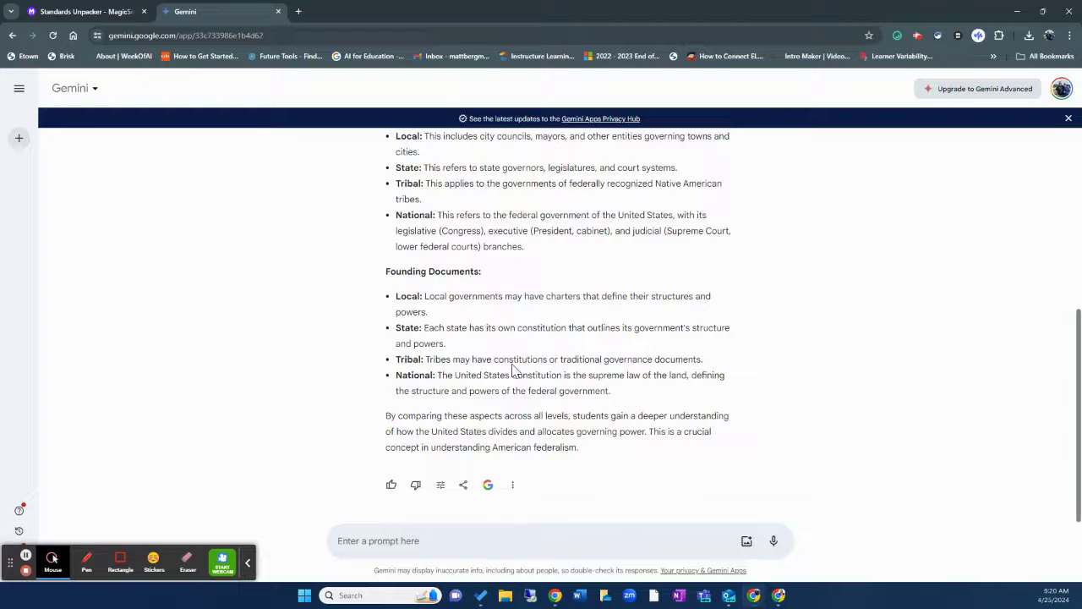
scroll(513, 366, "up", 4)
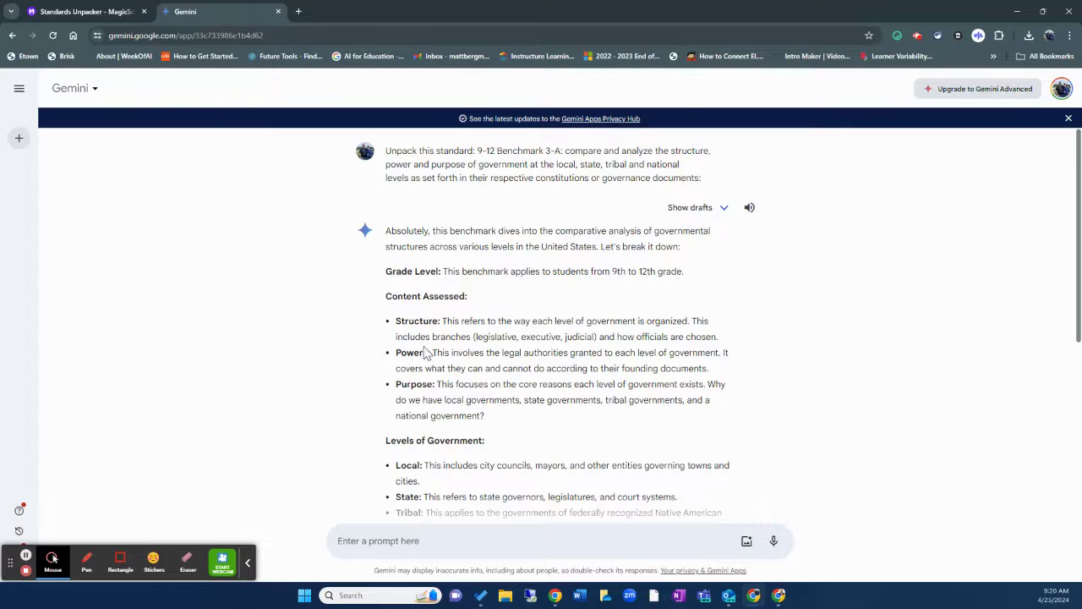
- Ask Gemini to break Benchmark 3-A into key components, learning targets and assessment strategies
left_click(427, 551)
type("Break down into key components, learning targets, and ass")
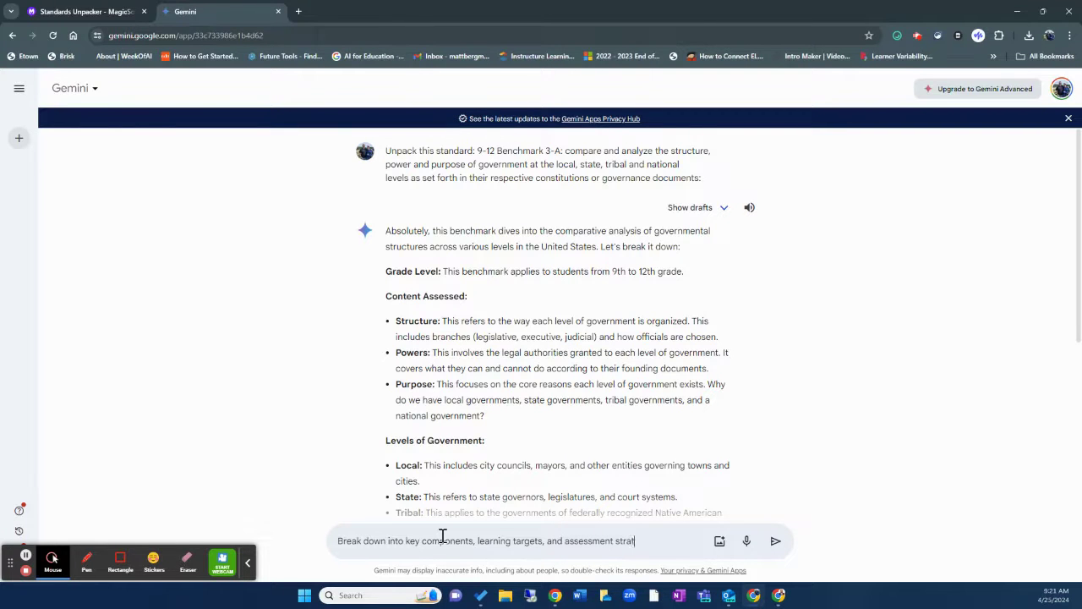
type("es")
key("Return")
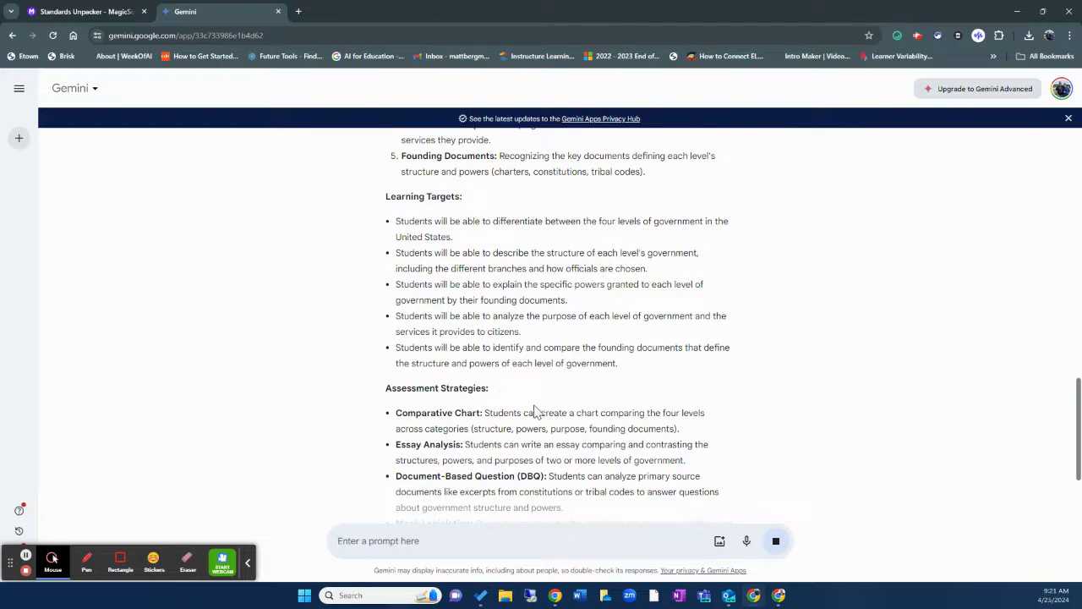
scroll(572, 416, "up", 5)
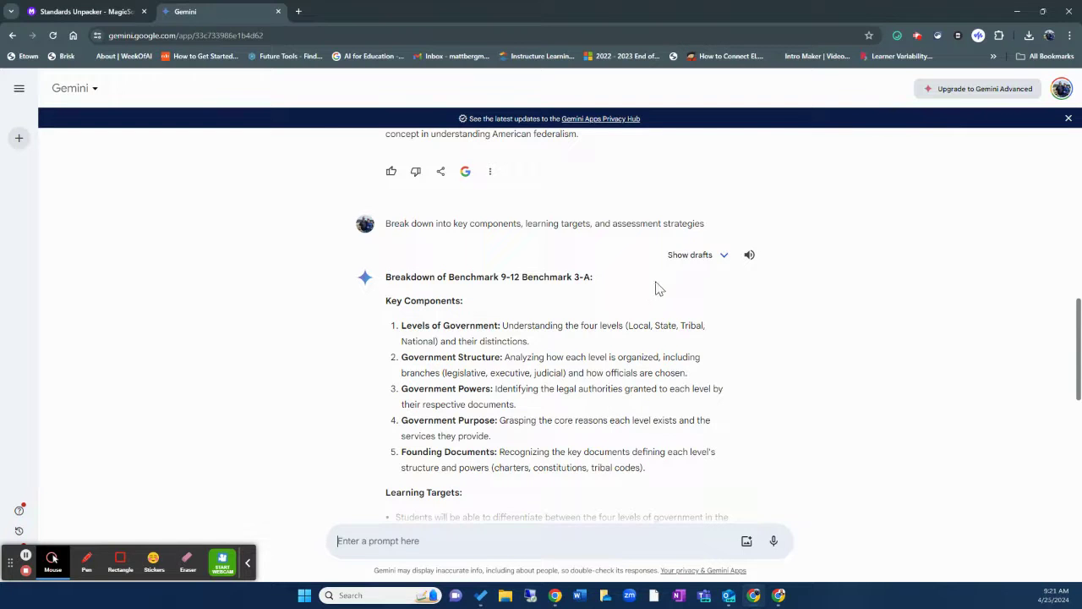
- Compare Drafts 2 and 3 of the reply, then settle on Draft 1
left_click(706, 263)
left_click(567, 297)
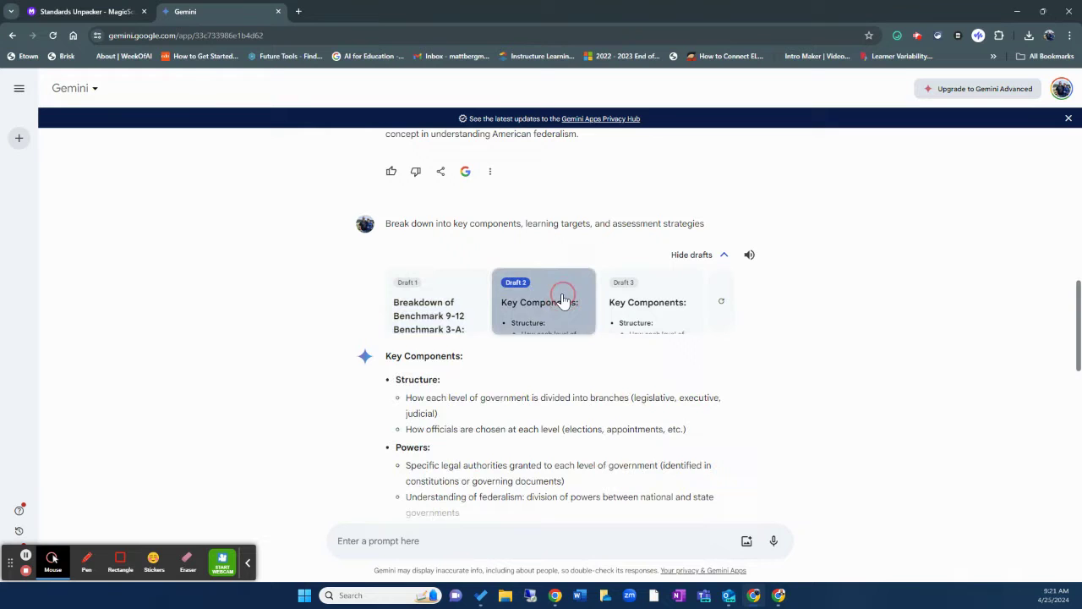
left_click(634, 296)
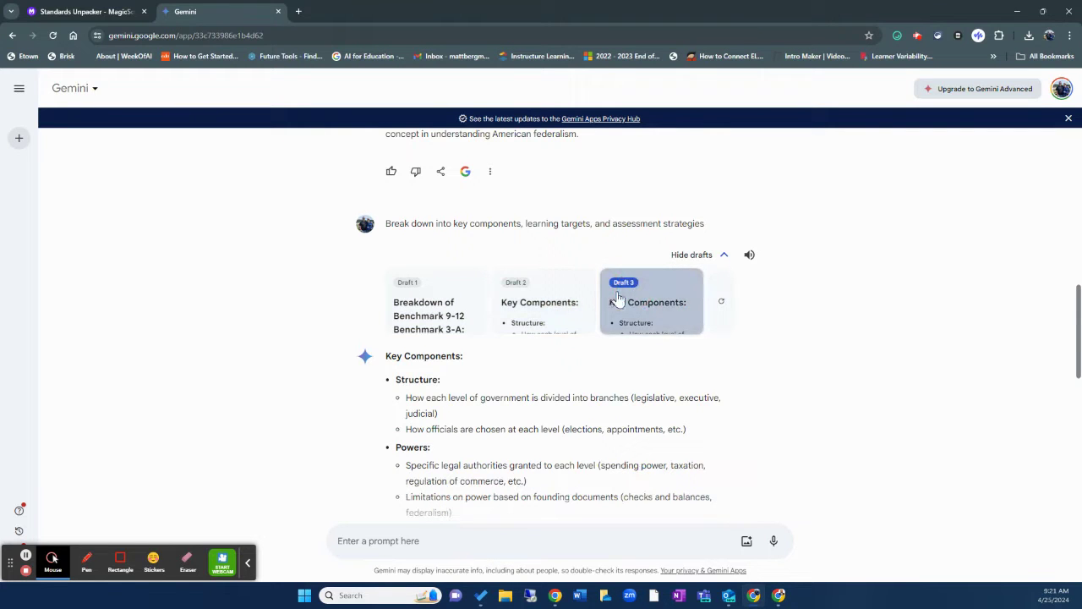
left_click(572, 296)
left_click(433, 300)
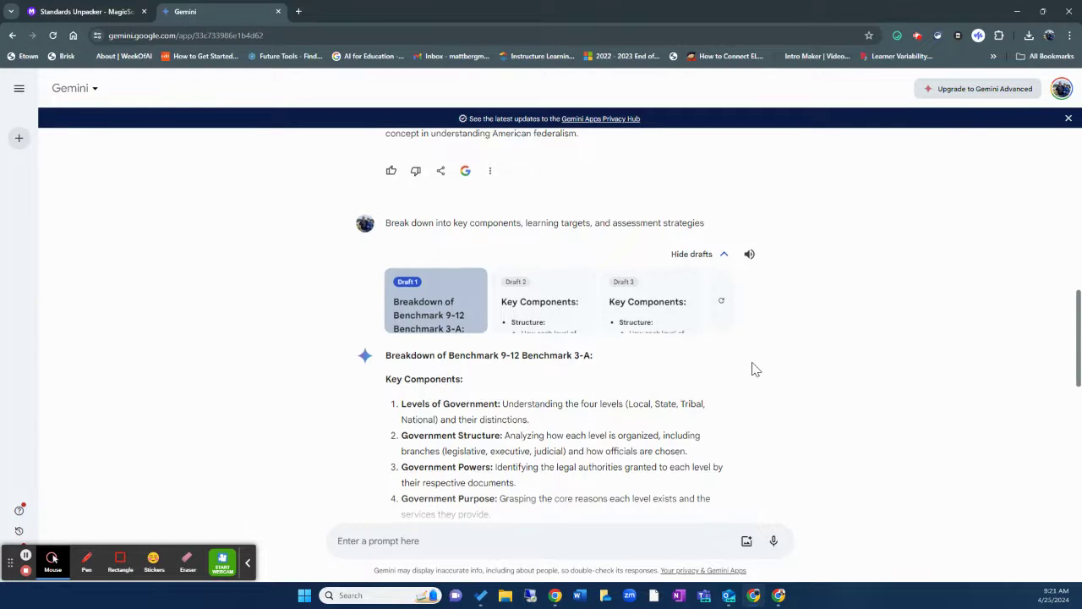
- Open the Draft 1 reply's more-options menu, then close it without copying
scroll(752, 367, "down", 6)
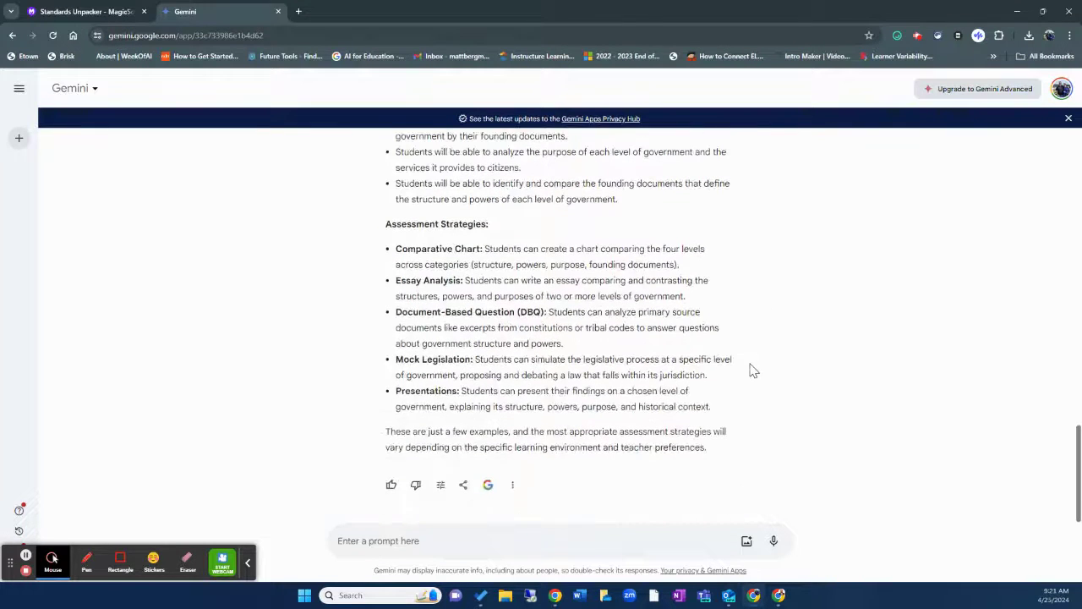
left_click(512, 484)
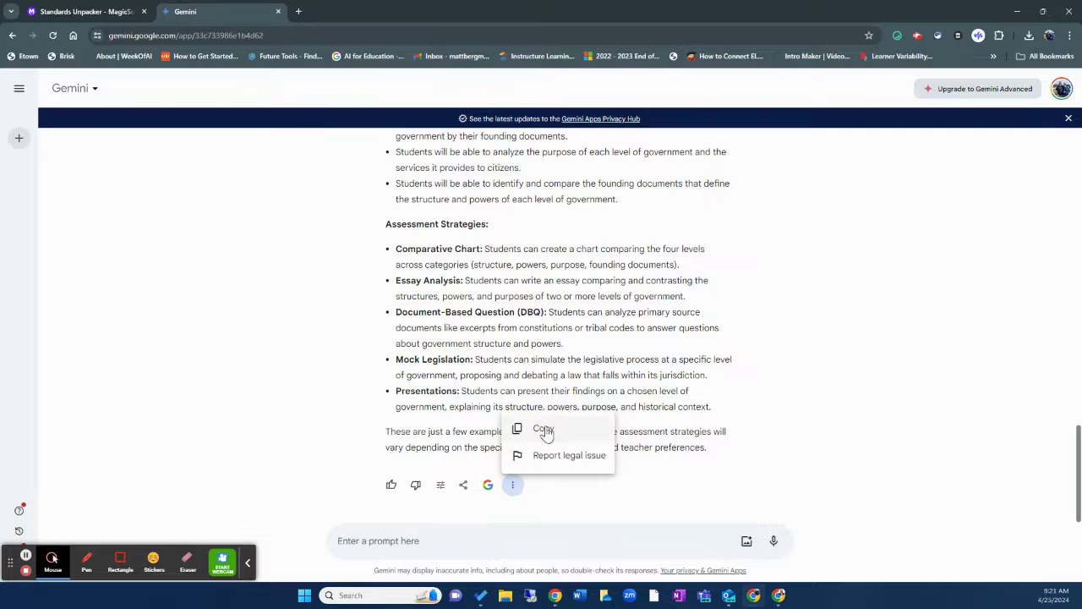
left_click(787, 412)
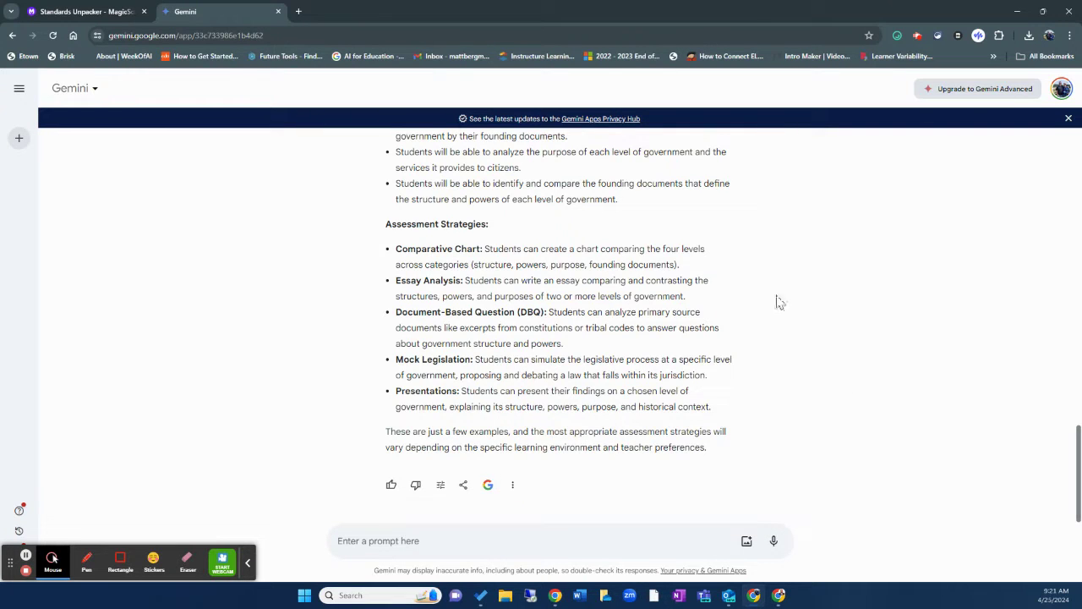
- In a new Copilot tab, send the breakdown request with the pasted Benchmark 3-A text
left_click(300, 12)
type("cop")
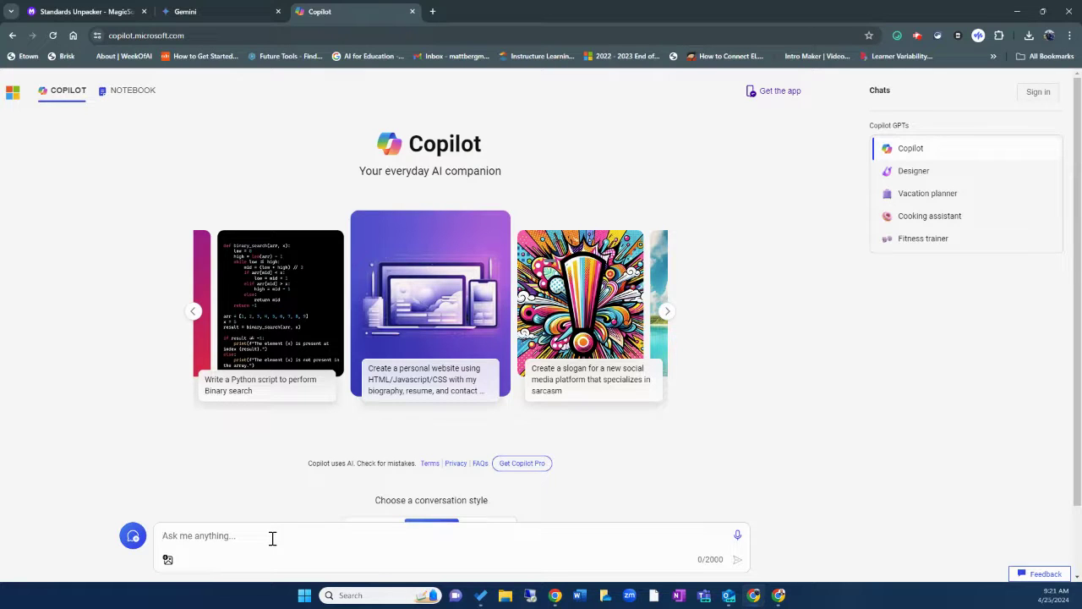
type("Break this add")
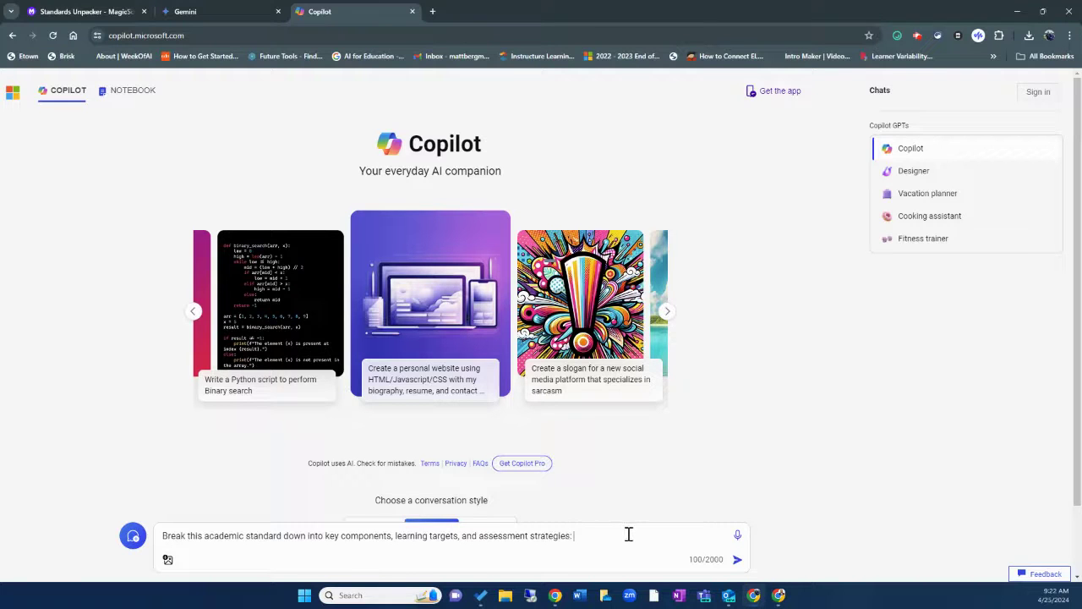
type("9-12 Benchmark 3-A: compare and analyze the structure, power and purpose of government at the local, state, tribal and national levels as set forth in their respective constitutions or governance documents.")
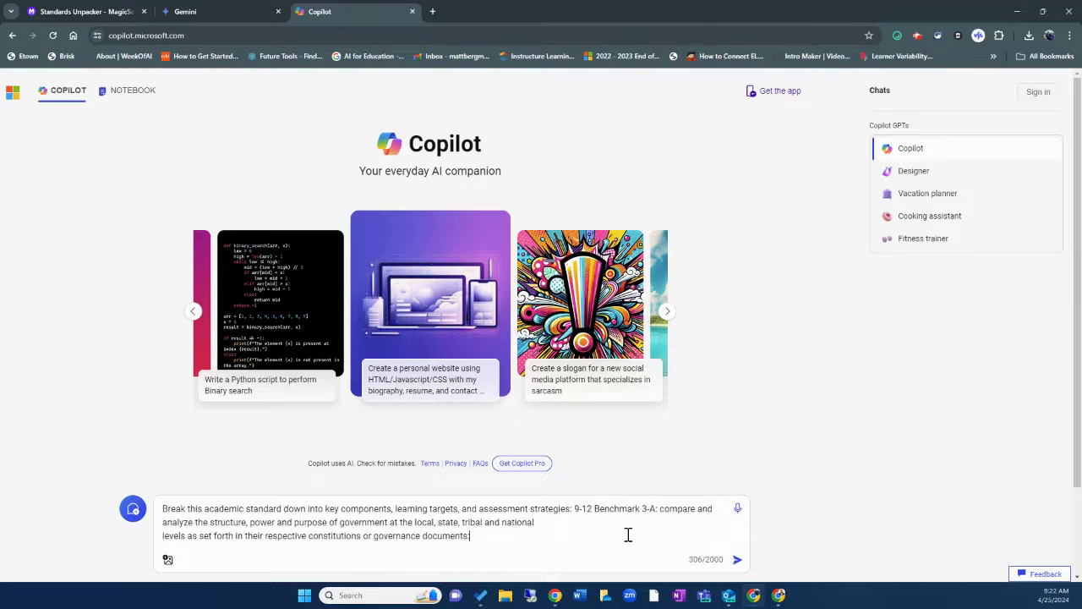
key("Return")
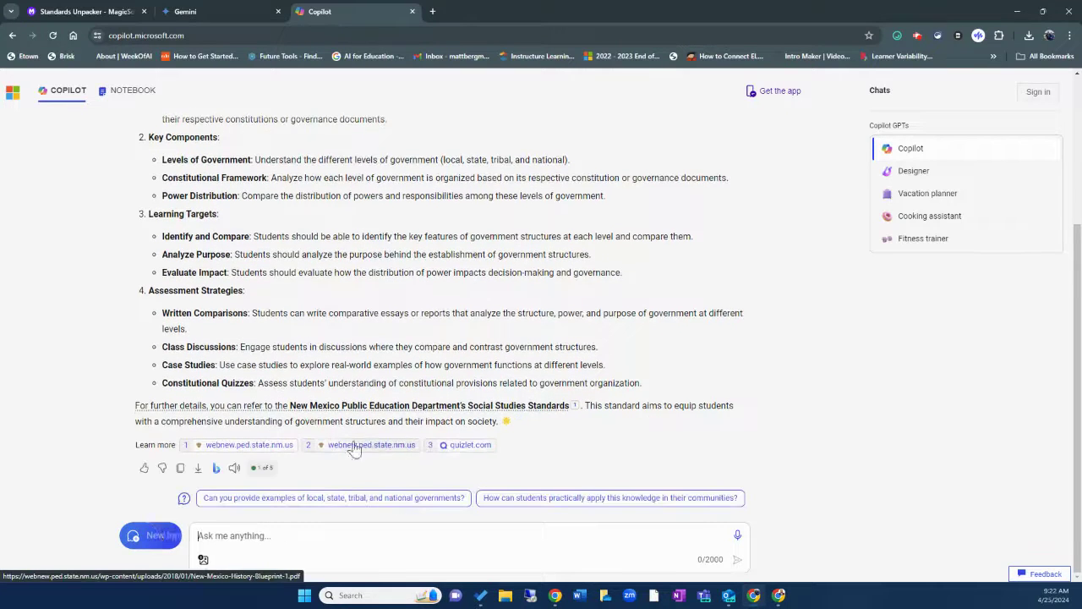
- Check the Copilot reply's Word, PDF and Text export options, then close them
left_click(200, 486)
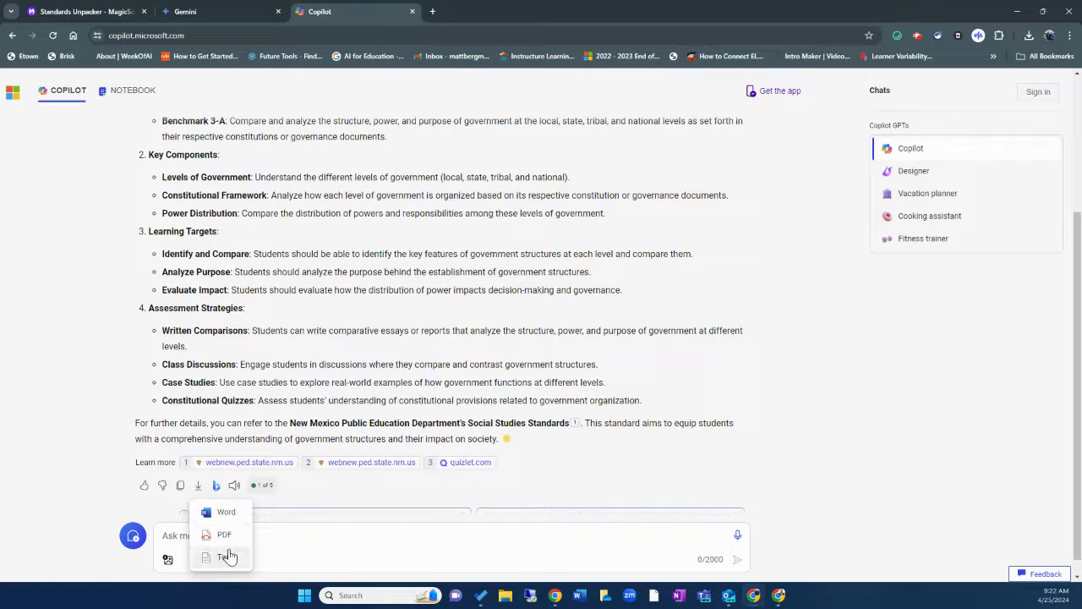
left_click(95, 504)
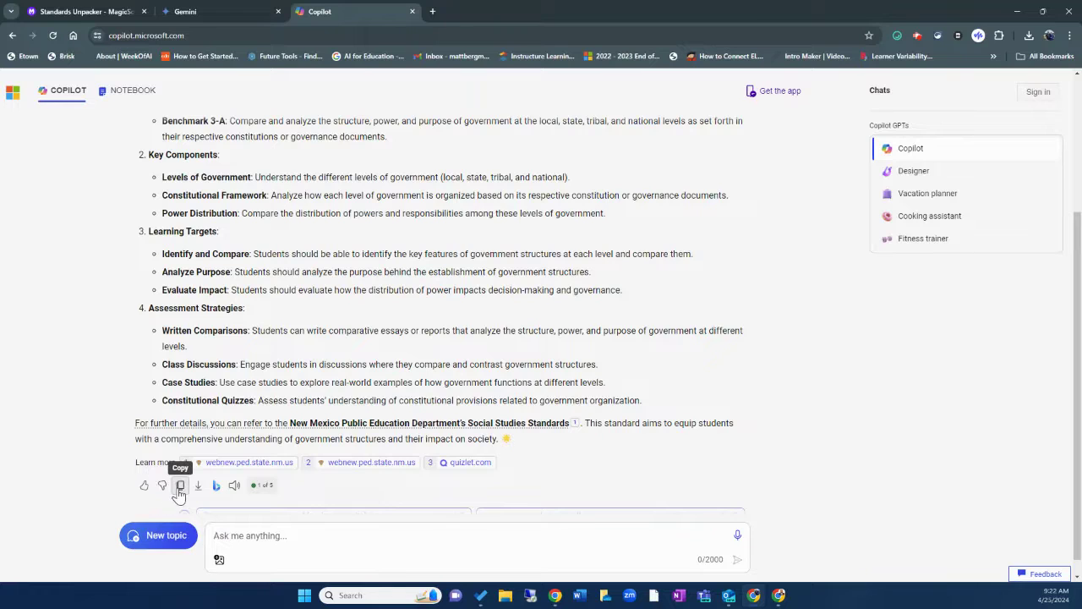